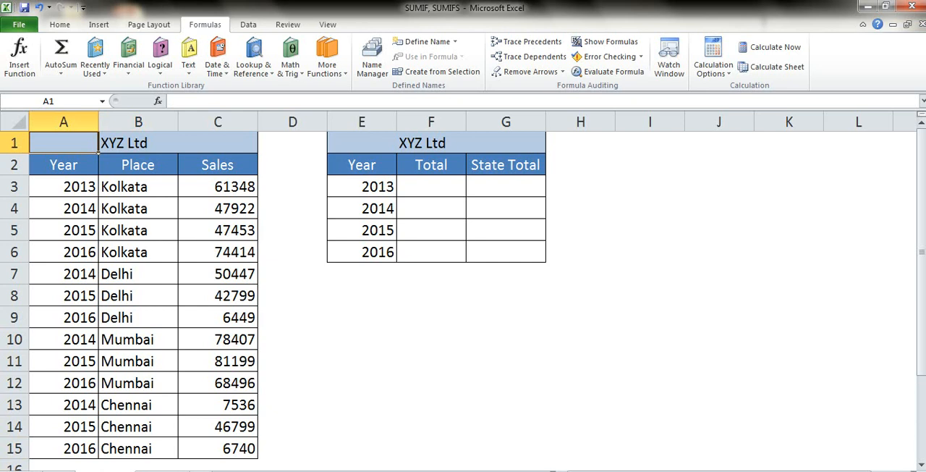
# - Start a SUMIF formula in the 2013 Total cell F3 with the absolute Year range $A$3:$A$15 as its range
pyautogui.click(97, 172)
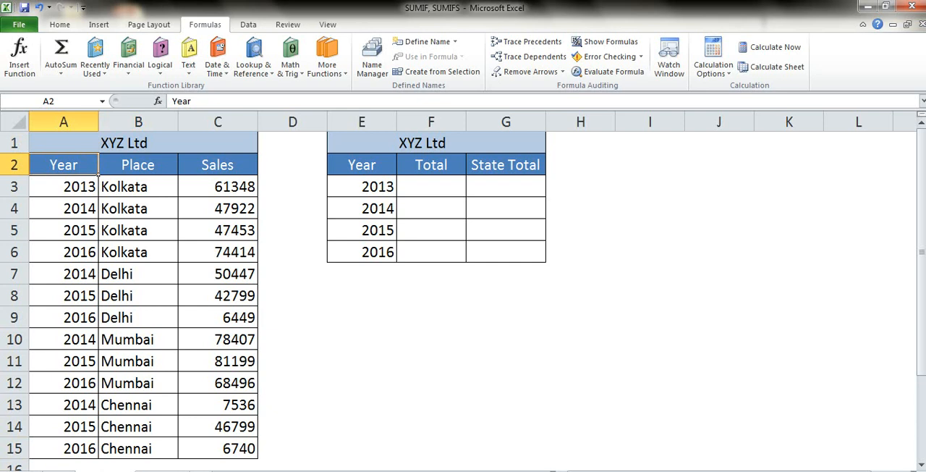
pyautogui.press('Right')
pyautogui.press('Right')
pyautogui.press('Right')
pyautogui.press('Right')
pyautogui.press('Right')
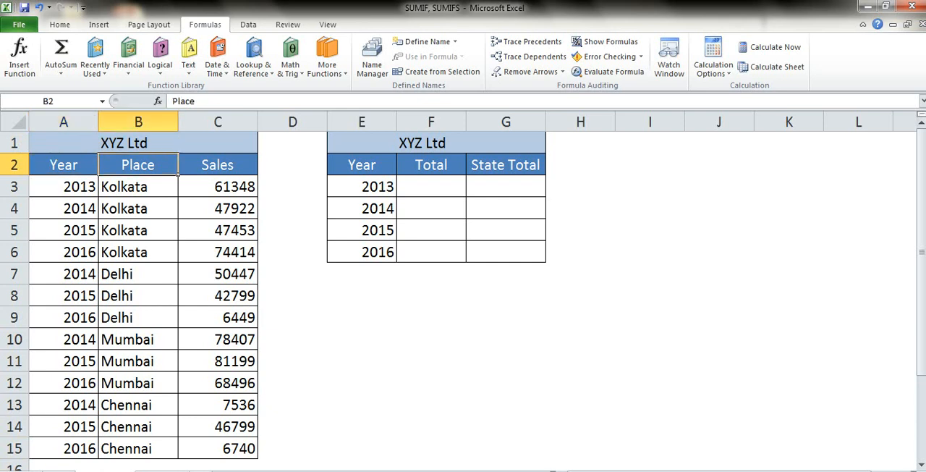
pyautogui.press('Down')
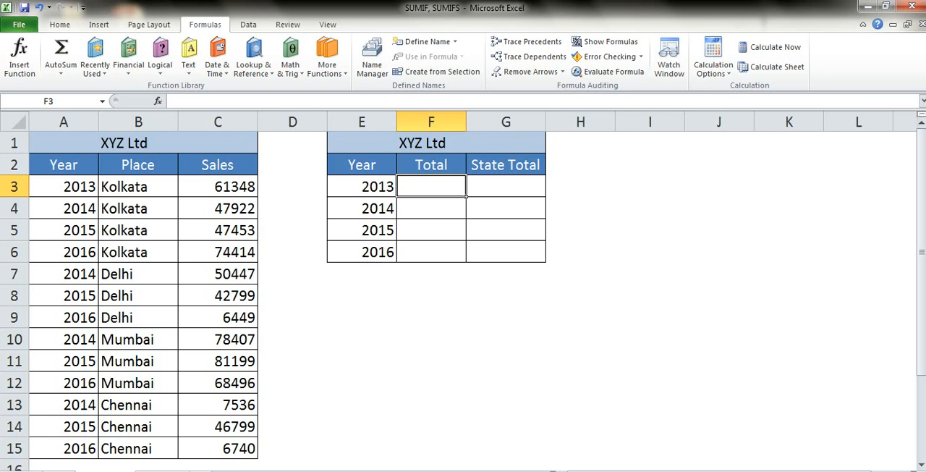
pyautogui.write('=')
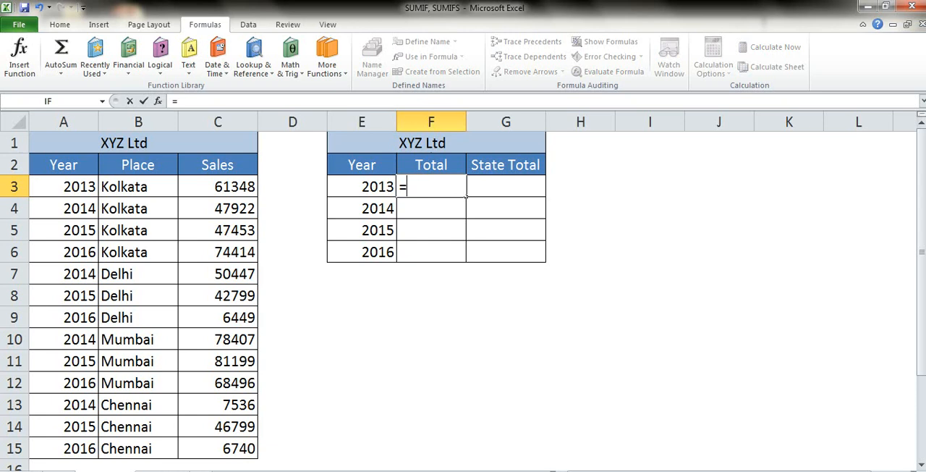
pyautogui.write('sumif')
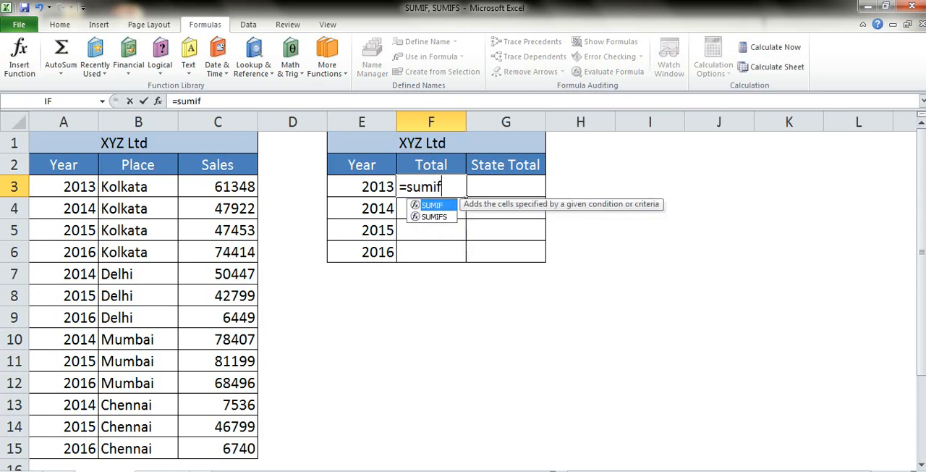
pyautogui.press('Tab')
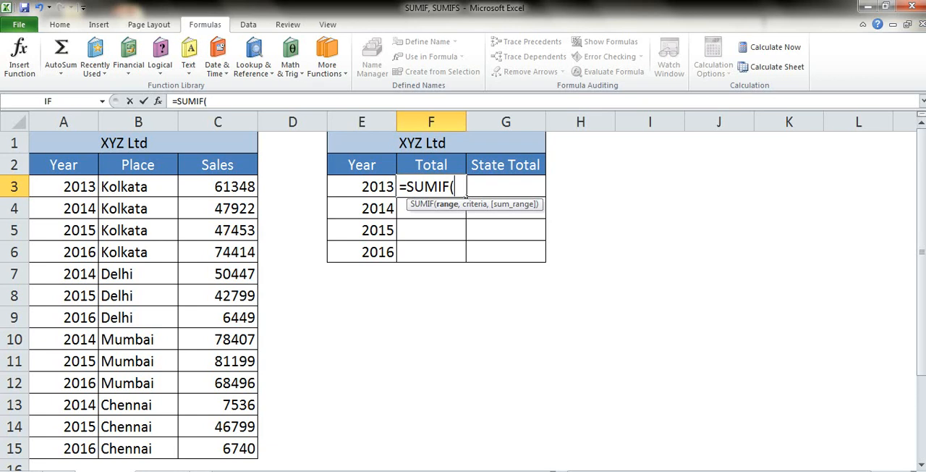
pyautogui.click(79, 190)
pyautogui.hotkey('ctrl', 'shift', 'Down')
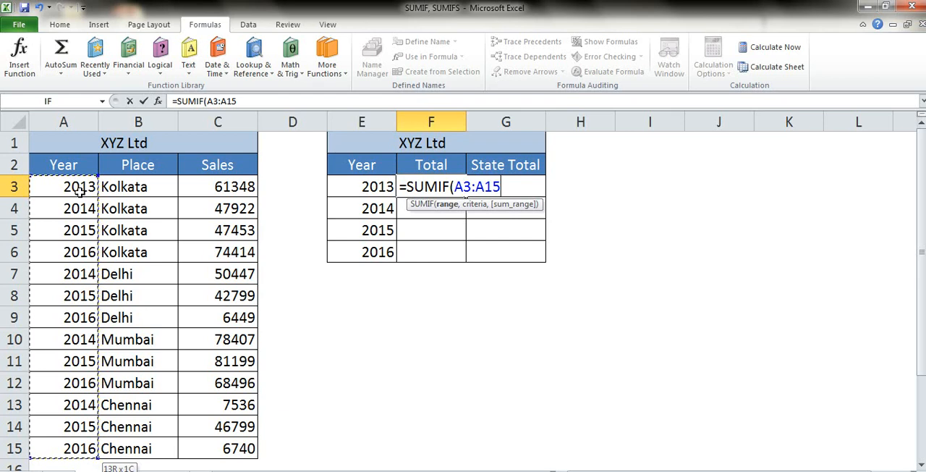
pyautogui.press('F4')
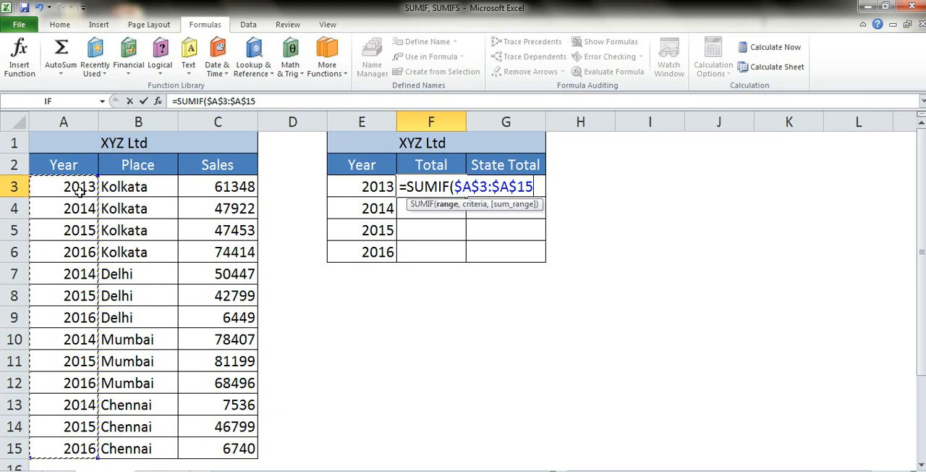
# - Complete the SUMIF in F3 with E3 as the criteria and the absolute Sales range $C$3:$C$15 as the sum range
pyautogui.write(',')
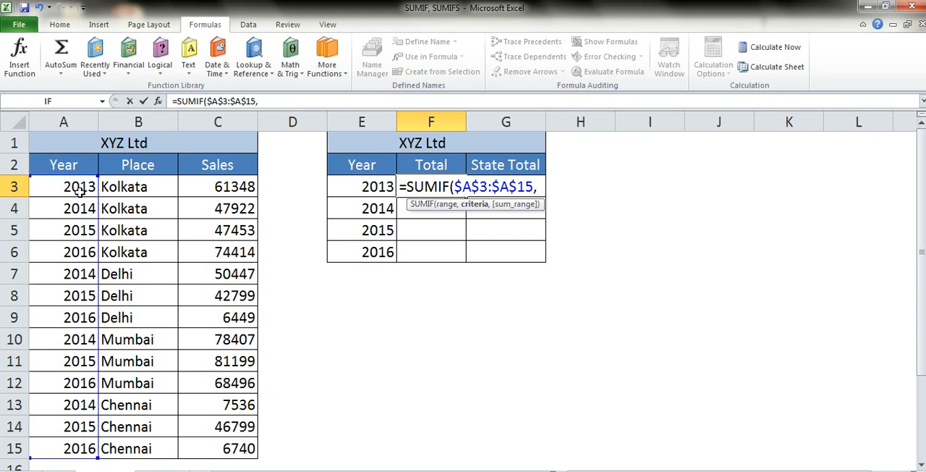
pyautogui.click(360, 190)
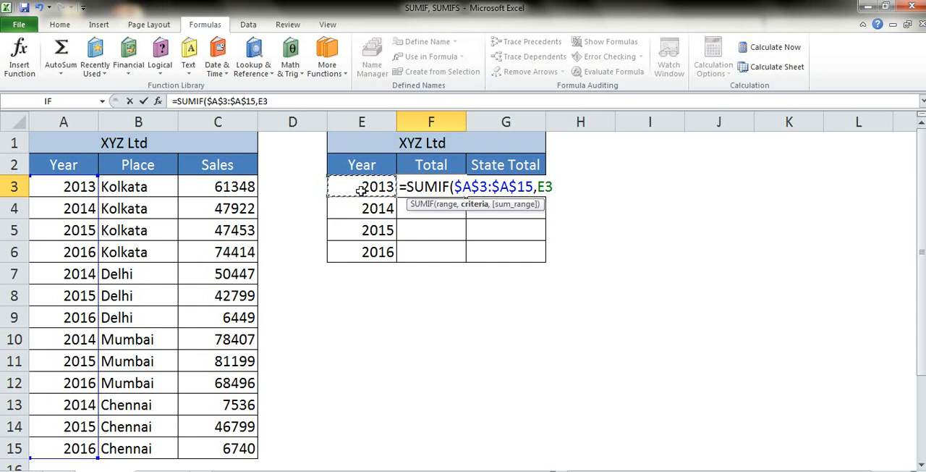
pyautogui.write(',')
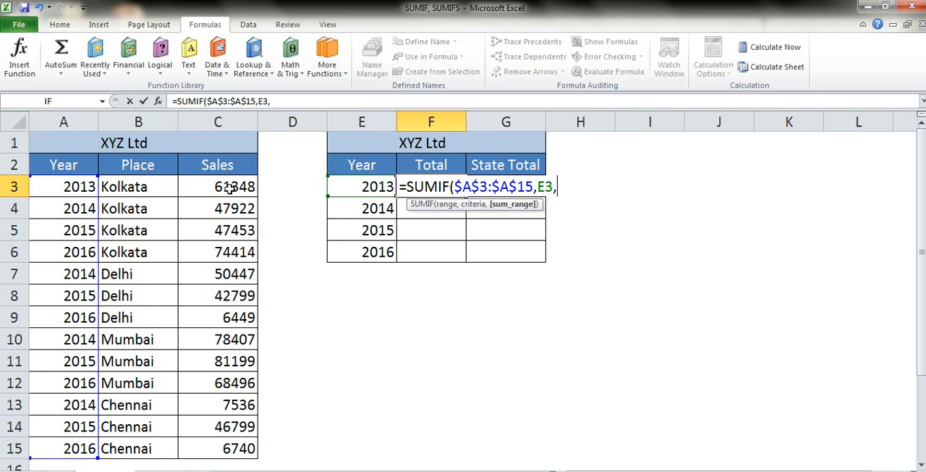
pyautogui.moveTo(229, 187); pyautogui.dragTo(239, 452)
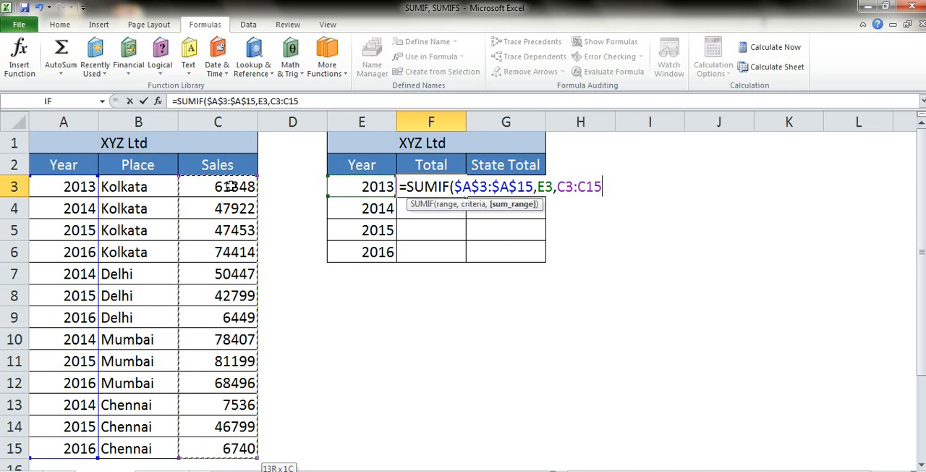
pyautogui.press('F4')
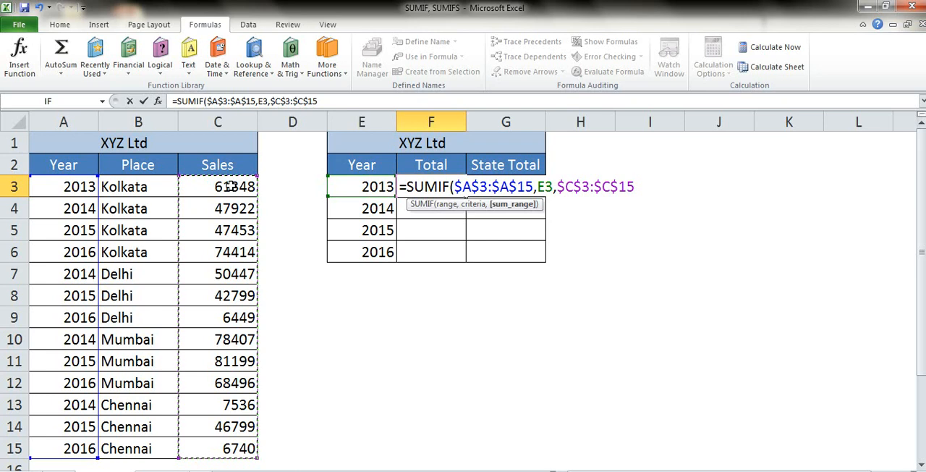
pyautogui.press('Return')
pyautogui.press('Up')
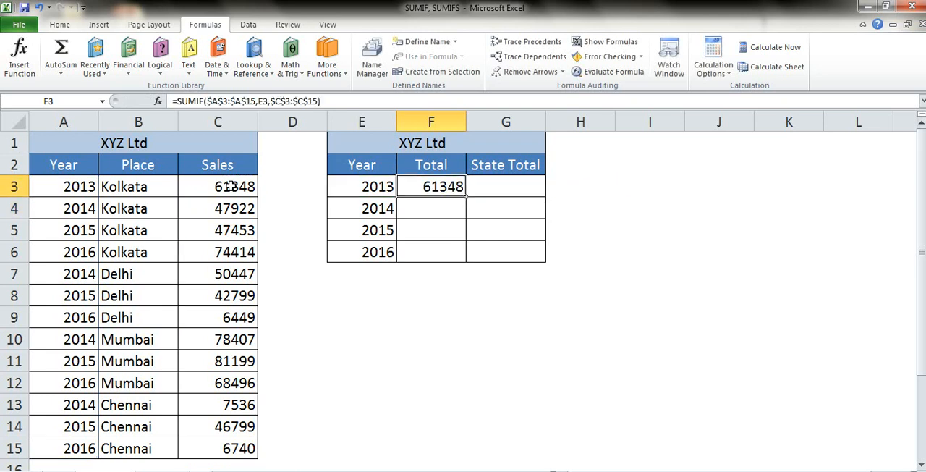
# - Copy the SUMIF formula from F3 into F4:F6 for the years 2014 to 2016
pyautogui.hotkey('ctrl', 'c')
pyautogui.press('Left')
pyautogui.hotkey('ctrl', 'Down')
pyautogui.press('Right')
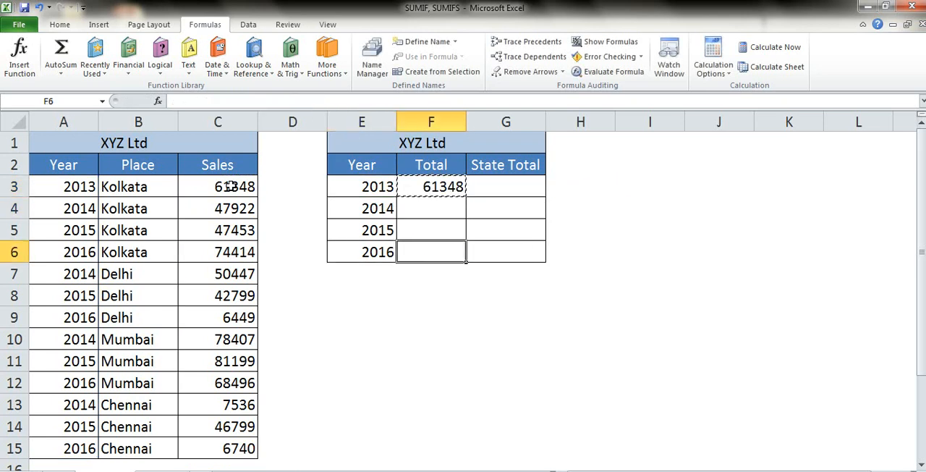
pyautogui.hotkey('ctrl', 'shift', 'Up')
pyautogui.hotkey('ctrl', 'v')
# - Inspect the cell references in the copied 2014 Total formula in F4 without changing it
pyautogui.press('Up')
pyautogui.press('Up')
pyautogui.press('Up')
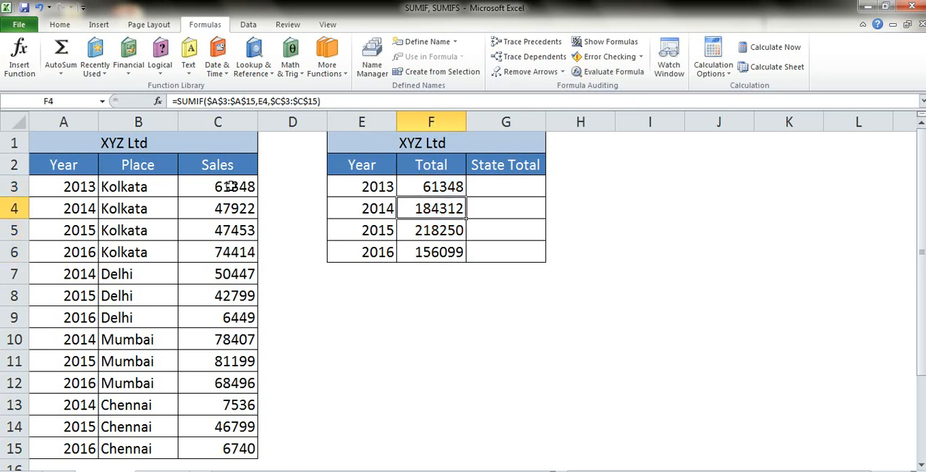
pyautogui.press('Down')
pyautogui.press('F2')
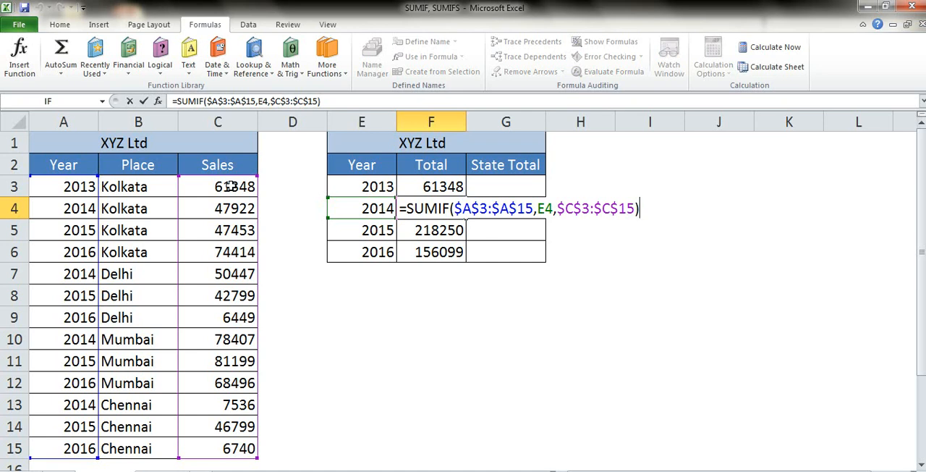
pyautogui.hotkey('ctrl', 'Return')
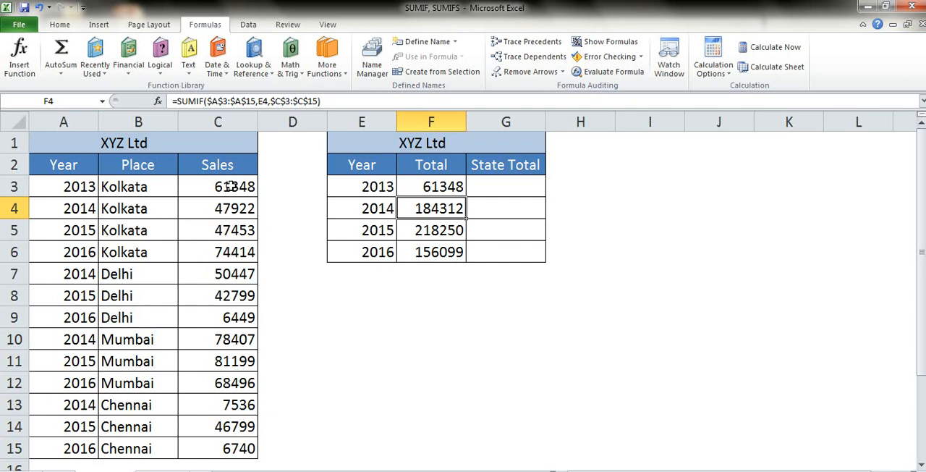
# - Replace the State Total heading in G2 with Kolkata
pyautogui.press('Up')
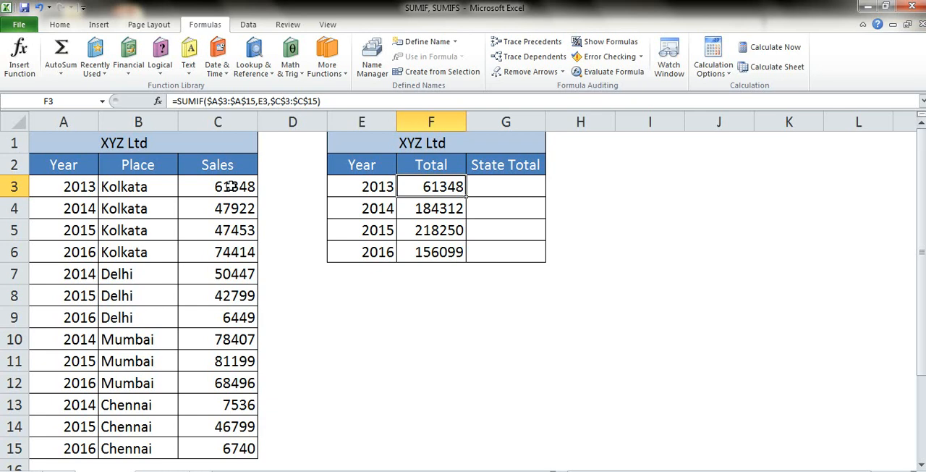
pyautogui.press('Right')
pyautogui.press('Up')
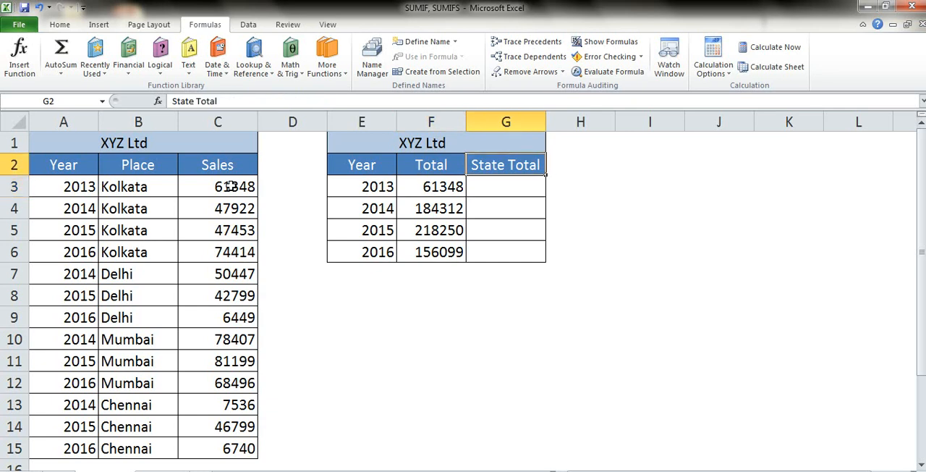
pyautogui.write('Kolkata')
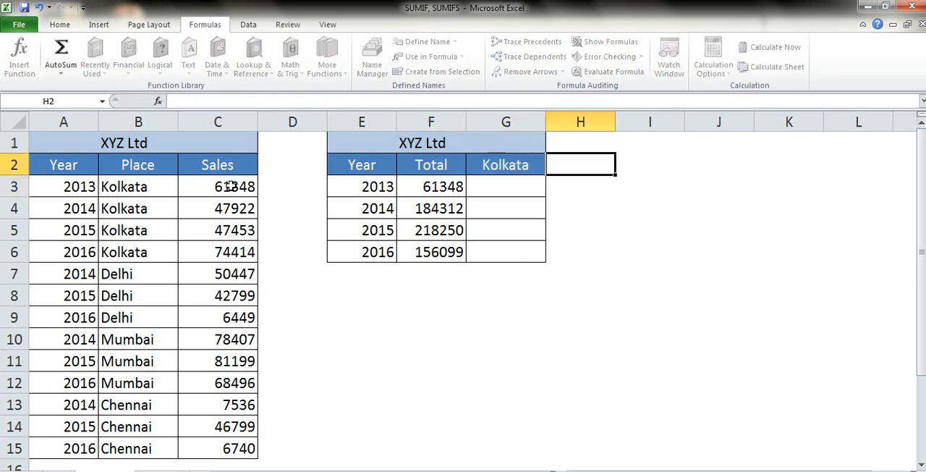
pyautogui.press('Return')
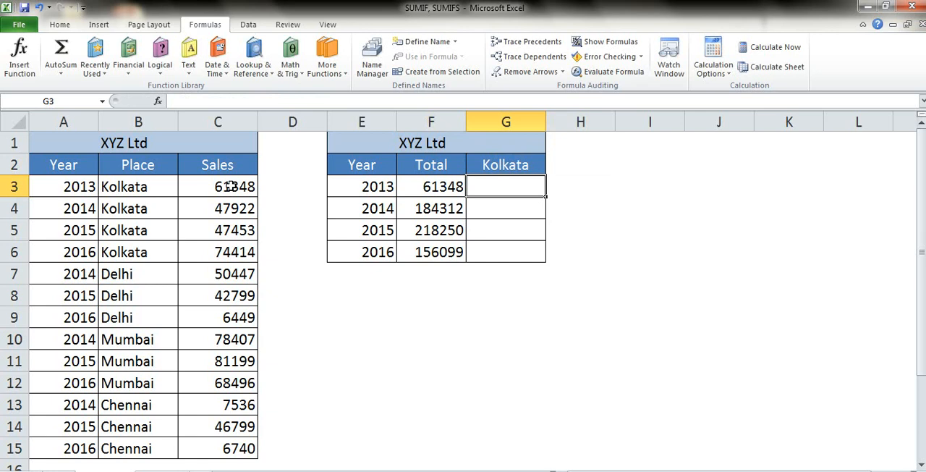
# - Start a SUMIFS formula in G3 and set its Sum_range argument to the Sales figures C3:C15
pyautogui.write('=sum')
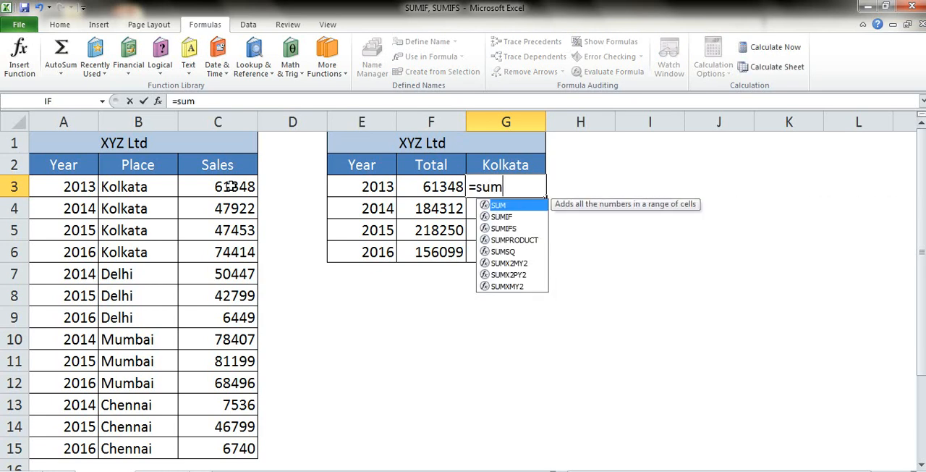
pyautogui.press('Down')
pyautogui.press('Down')
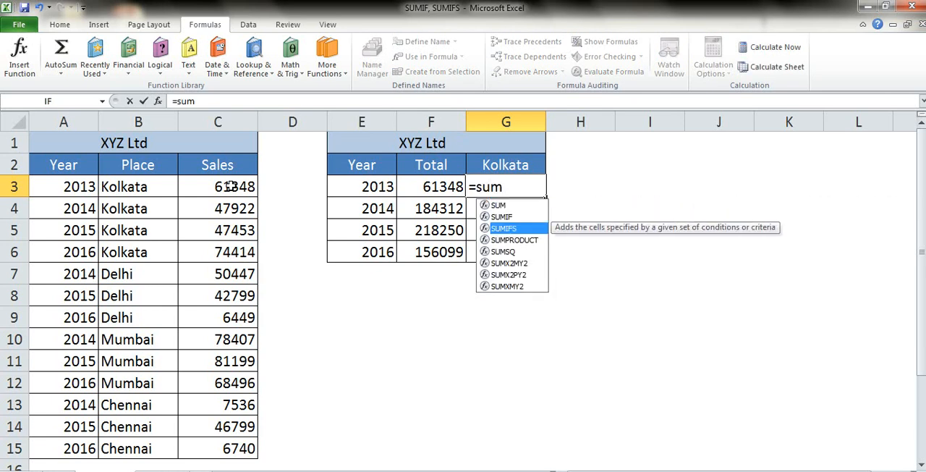
pyautogui.press('Tab')
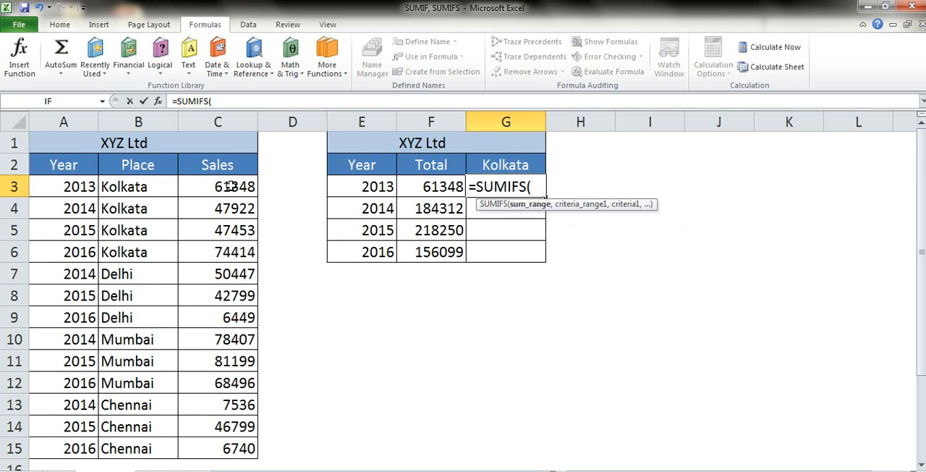
pyautogui.click(157, 102)
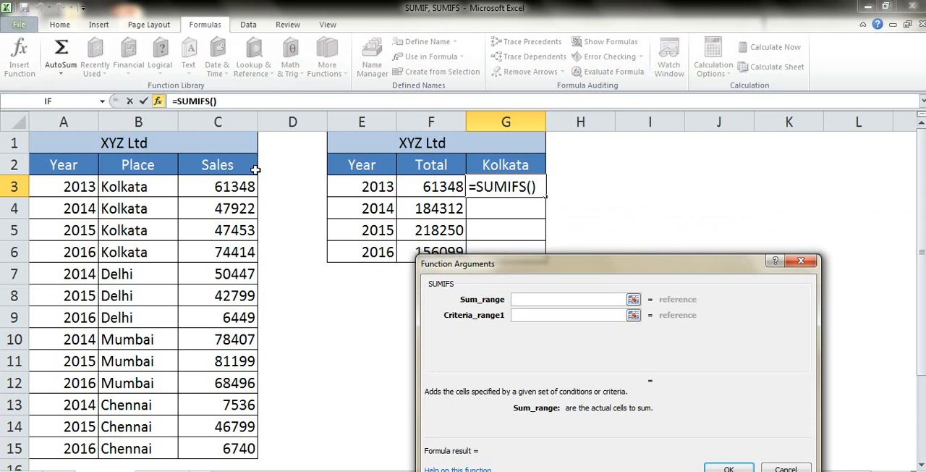
pyautogui.click(237, 182)
pyautogui.hotkey('ctrl', 'shift', 'Down')
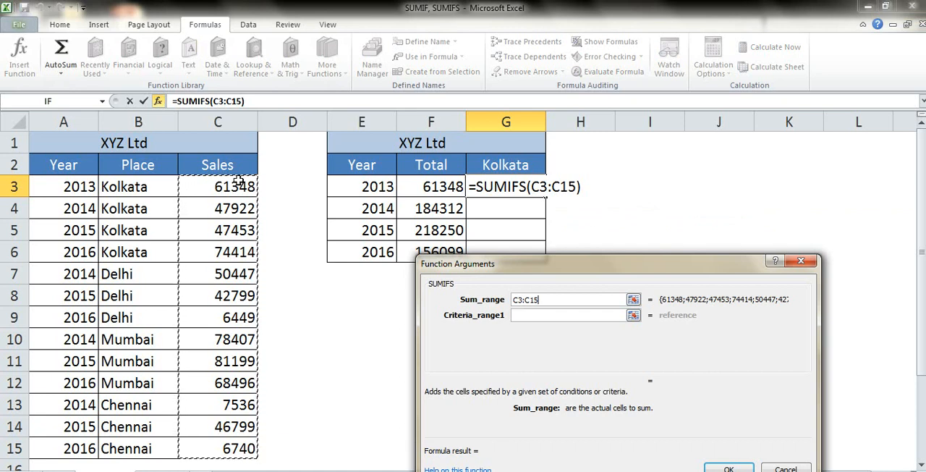
# - Set the first SUMIFS condition with Criteria_range1 as the Year column A3:A15 and Criteria1 as E3
pyautogui.press('Tab')
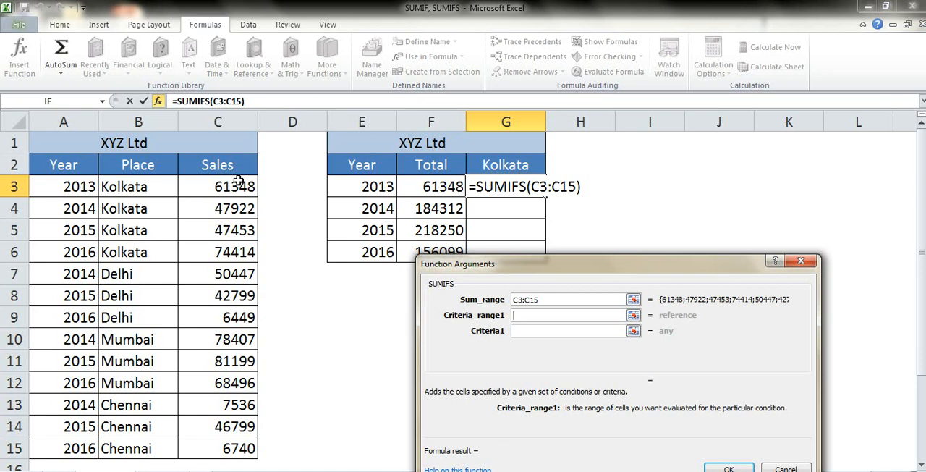
pyautogui.click(45, 183)
pyautogui.hotkey('ctrl', 'shift', 'Down')
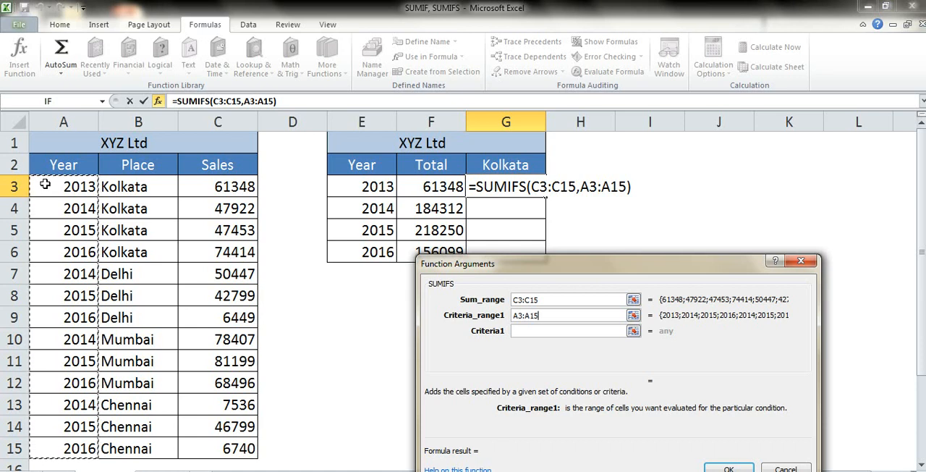
pyautogui.press('Tab')
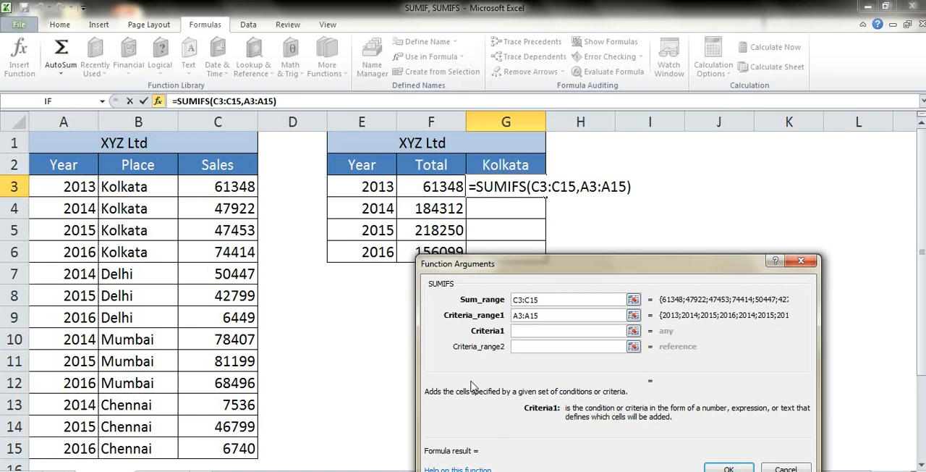
pyautogui.click(386, 187)
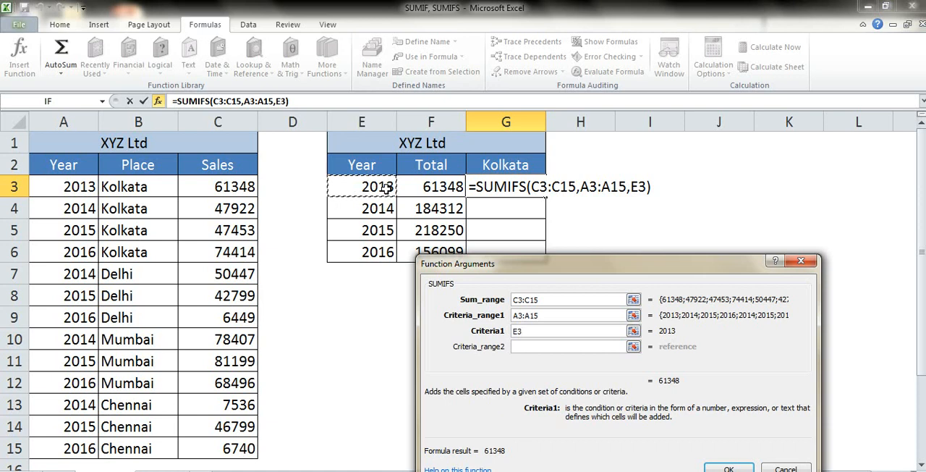
# - Set the second SUMIFS condition with Criteria_range2 as the Place column B3:B15 and Criteria2 as the heading cell G2
pyautogui.press('Tab')
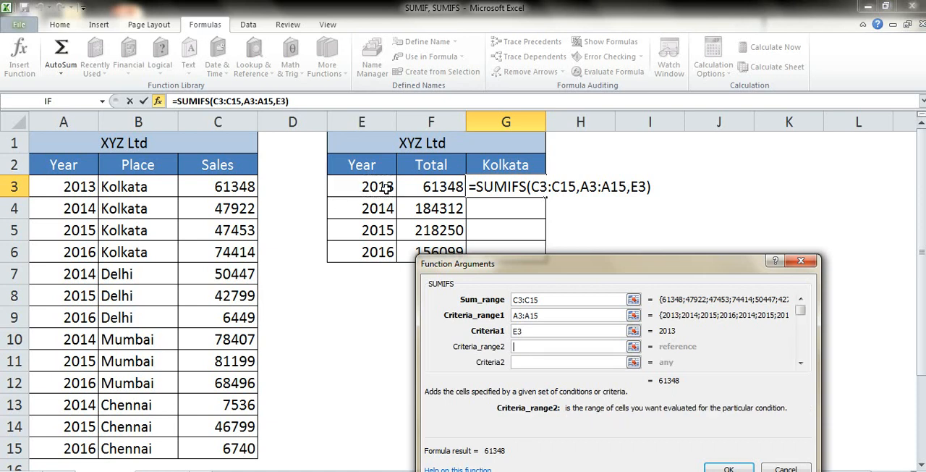
pyautogui.click(160, 189)
pyautogui.hotkey('ctrl', 'shift', 'Down')
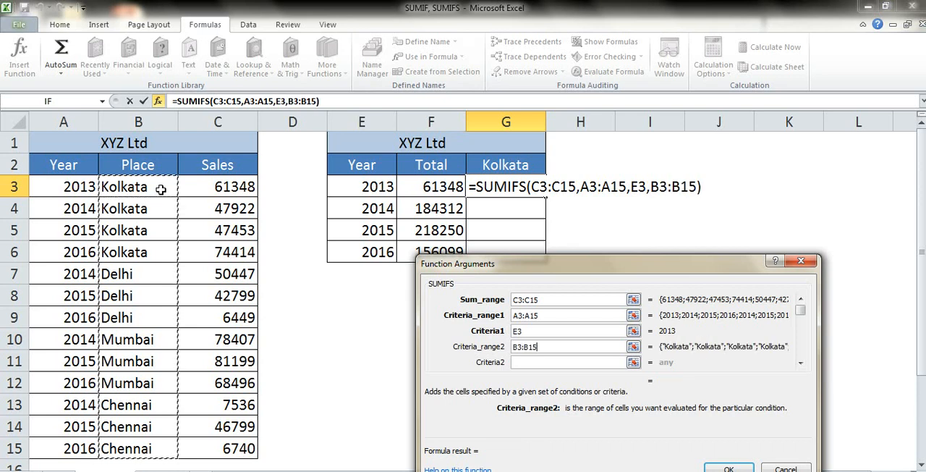
pyautogui.press('Tab')
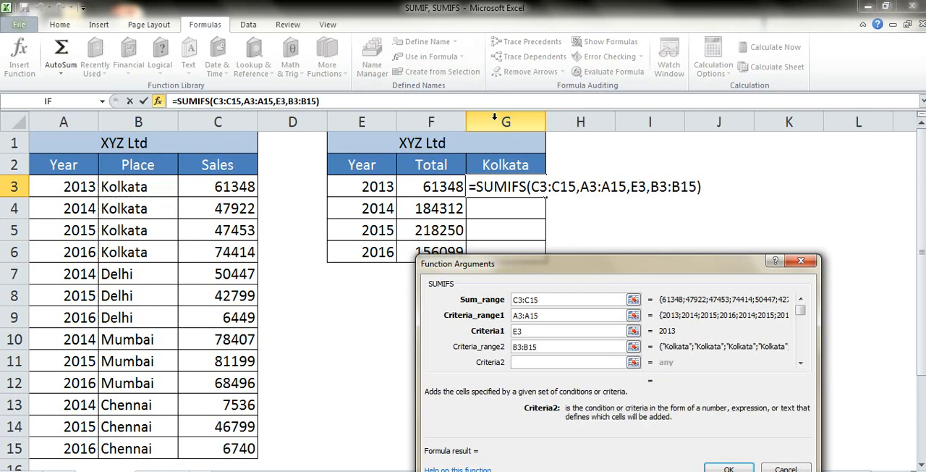
pyautogui.click(505, 165)
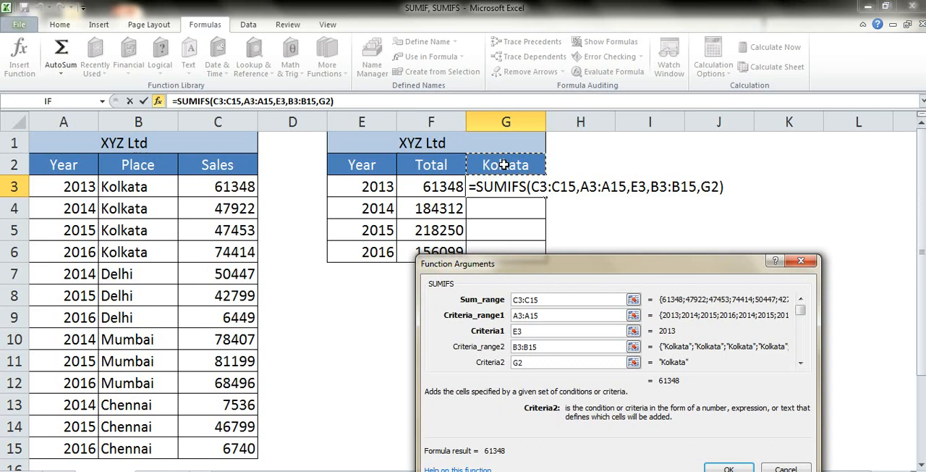
# - Make Criteria2 the absolute reference $G$2 in the G3 SUMIFS formula, and copy the formula down through G6
pyautogui.press('F4')
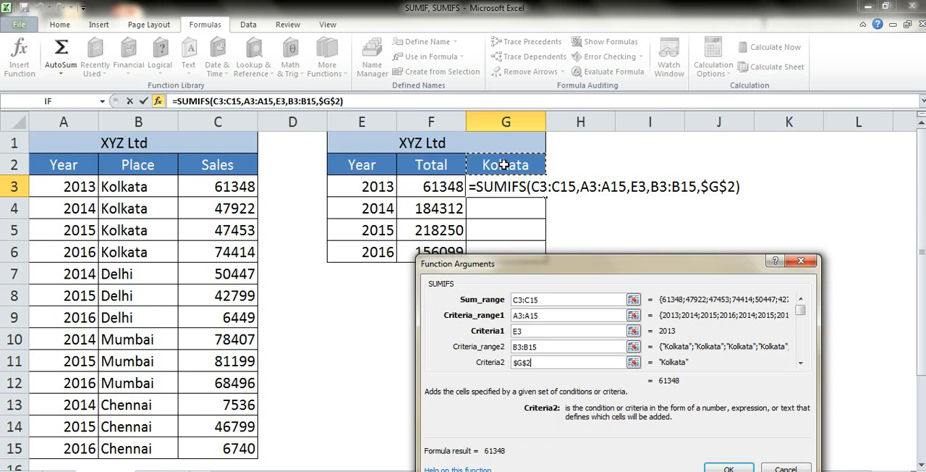
pyautogui.press('Return')
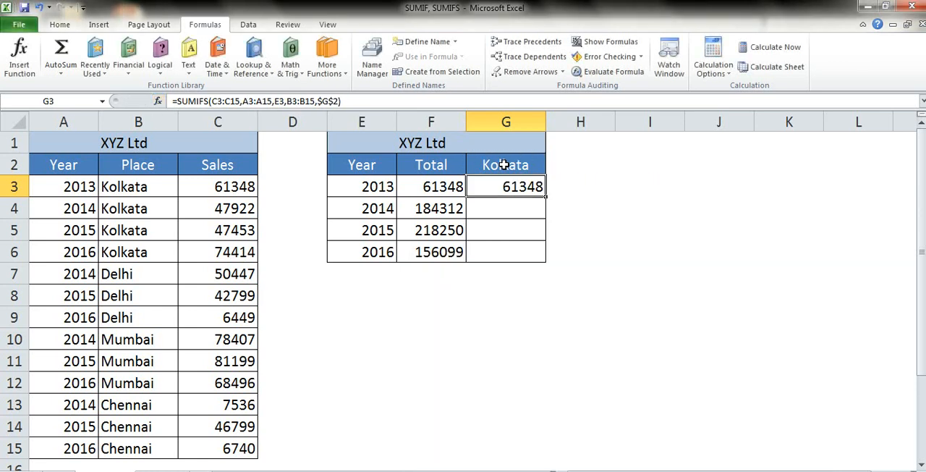
pyautogui.hotkey('ctrl', 'c')
pyautogui.hotkey('shift', 'Down')
pyautogui.hotkey('shift', 'Down')
pyautogui.hotkey('shift', 'Down')
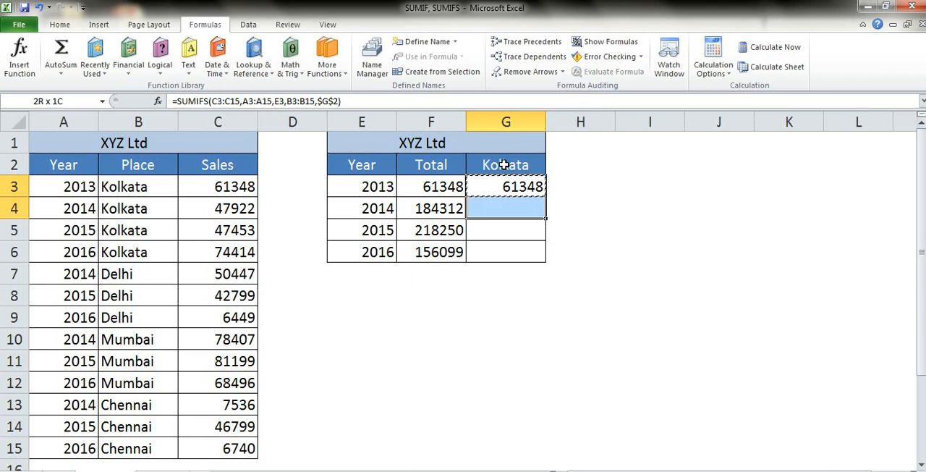
pyautogui.press('Return')
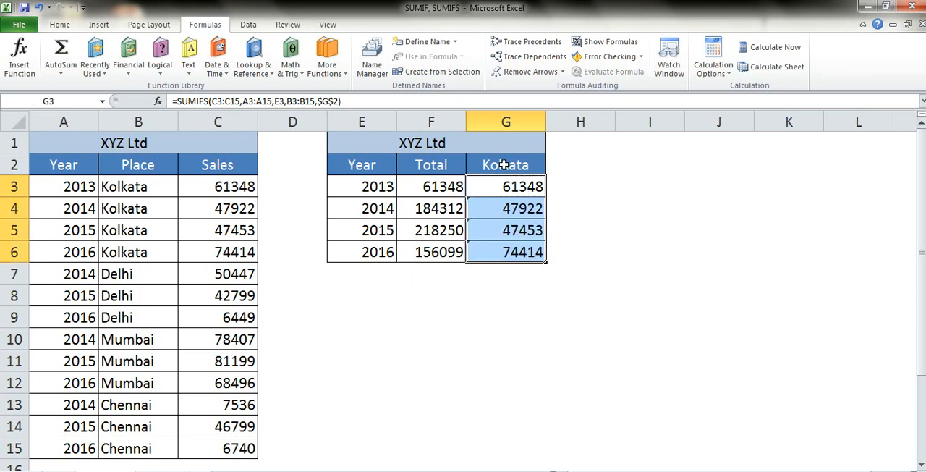
# - Change the place heading in G2 to Delhi so the SUMIFS column totals that place
pyautogui.click(505, 165)
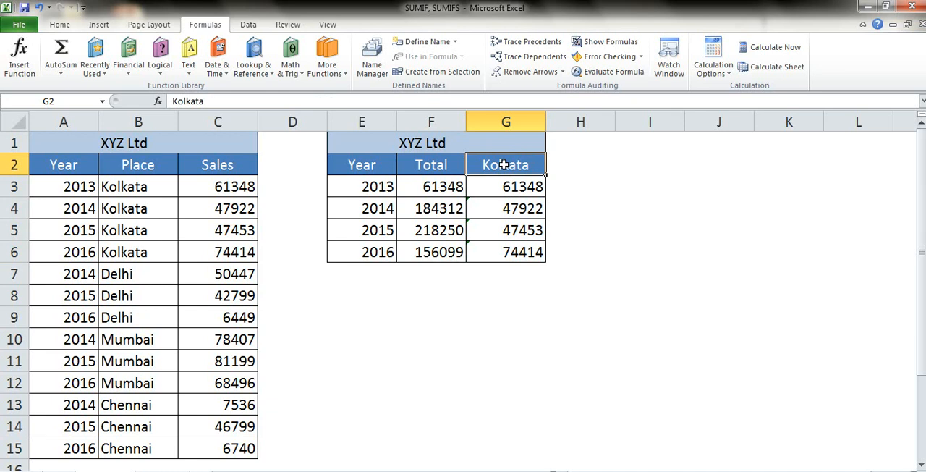
pyautogui.write('Del')
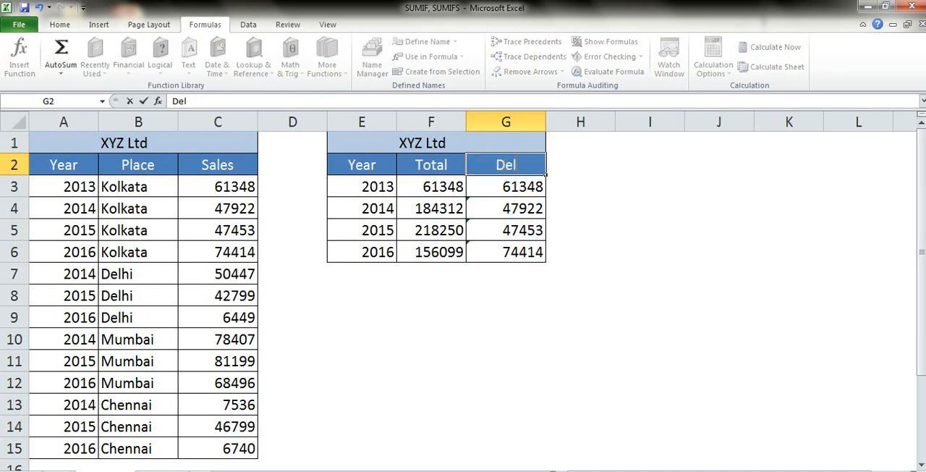
pyautogui.write('hi')
pyautogui.press('Tab')
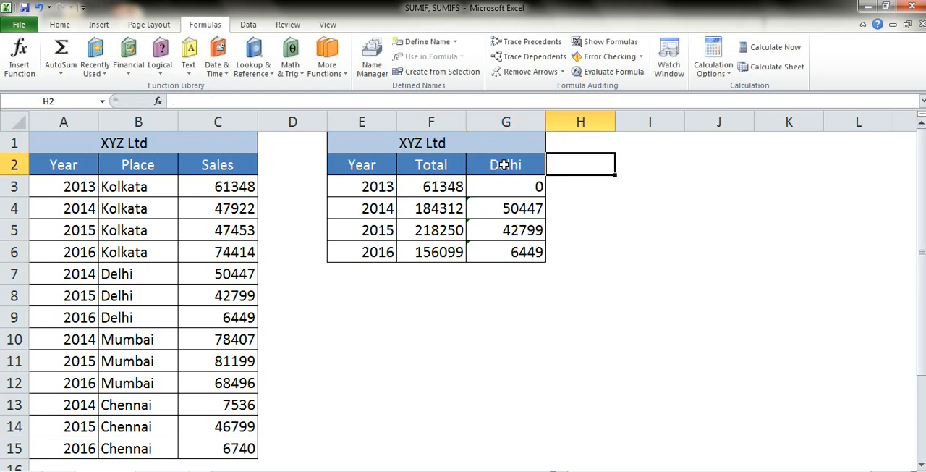
# - Replace the G2 heading with Chennai to total that place's sales per year
pyautogui.click(504, 165)
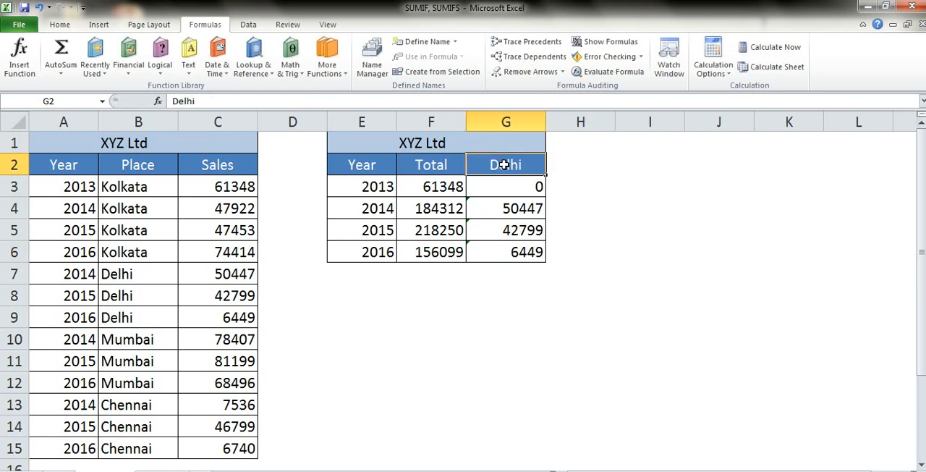
pyautogui.write('Chenna')
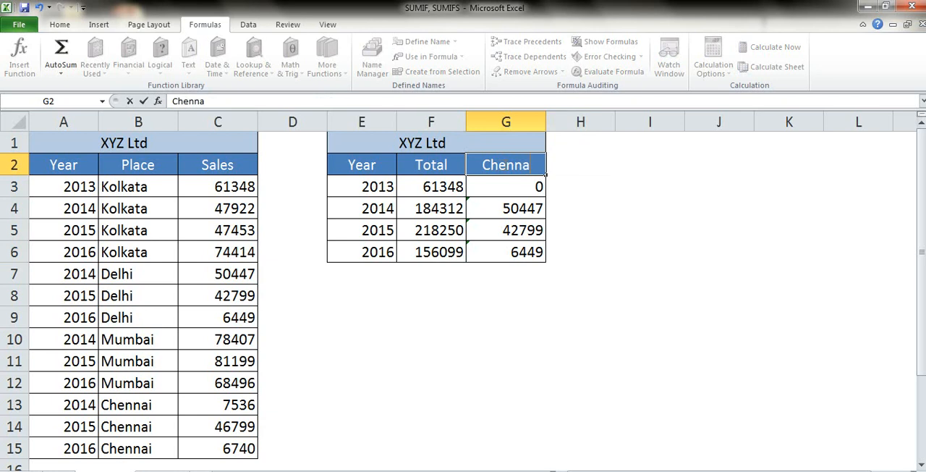
pyautogui.write('i')
pyautogui.press('Return')
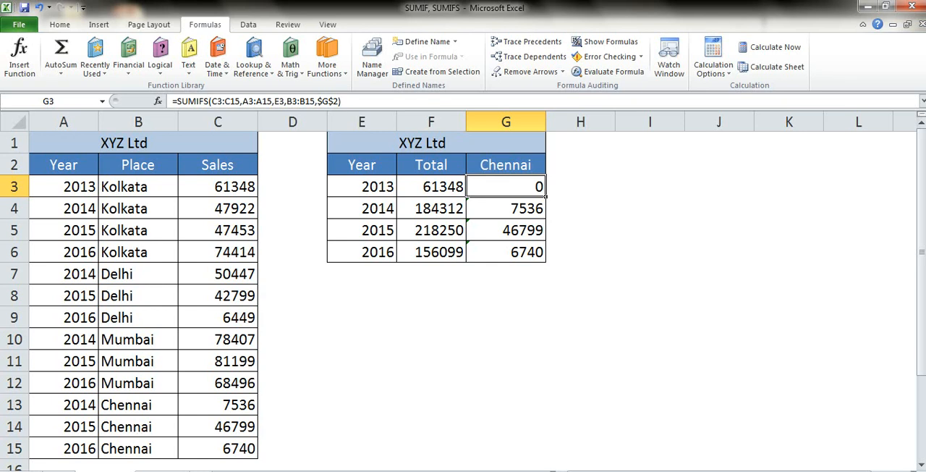
# - Switch to the next worksheet, the closing Thank you sheet
pyautogui.hotkey('ctrl', 'pagedown')
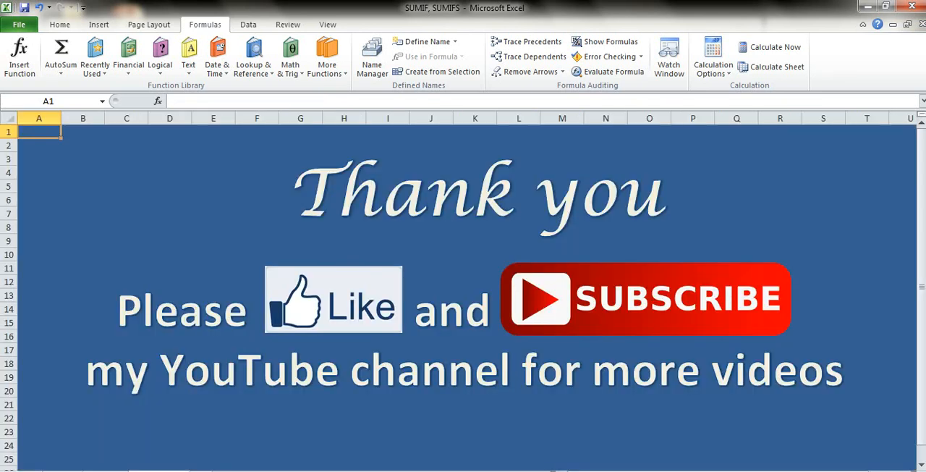